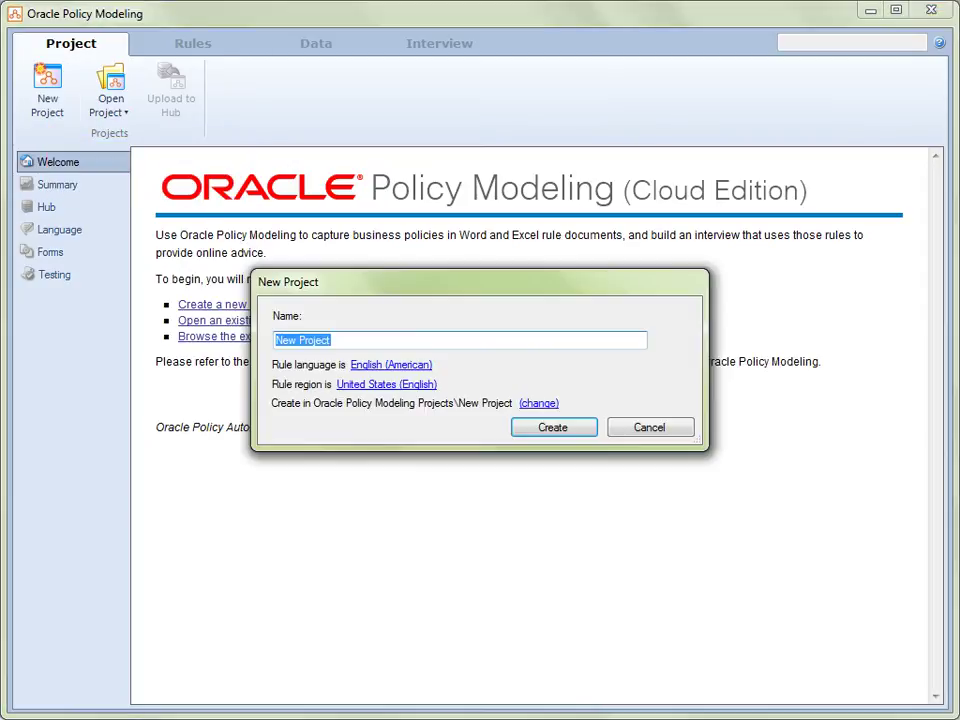
Replace the default name and create the project BenefitEligibilityExample
{"action": "key", "text": "BackSpace"}
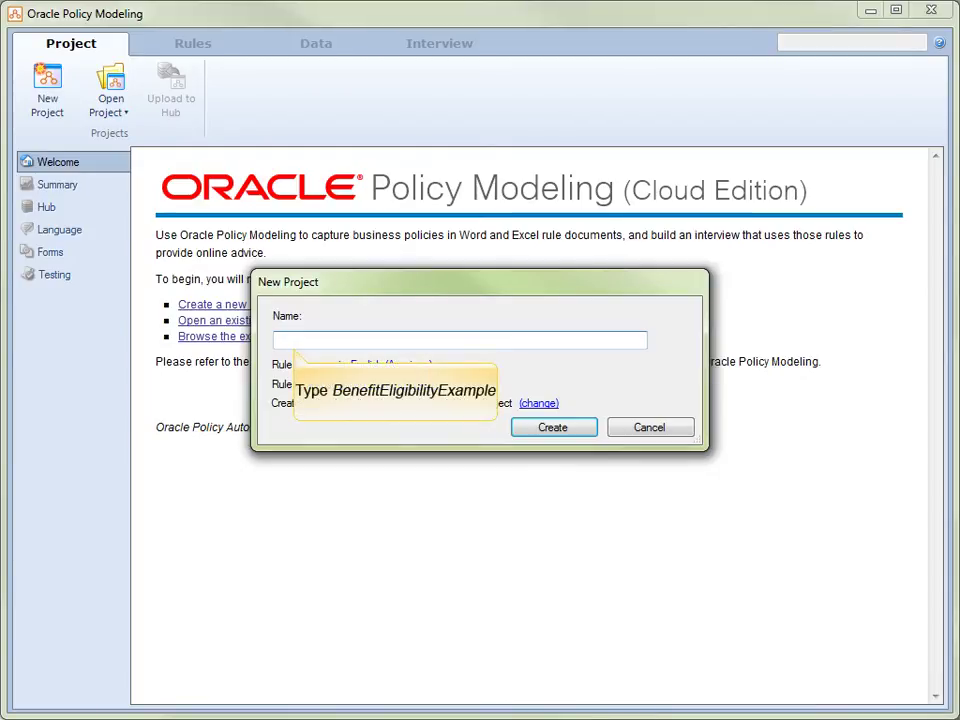
{"action": "type", "text": "BenefitEligibilityExample"}
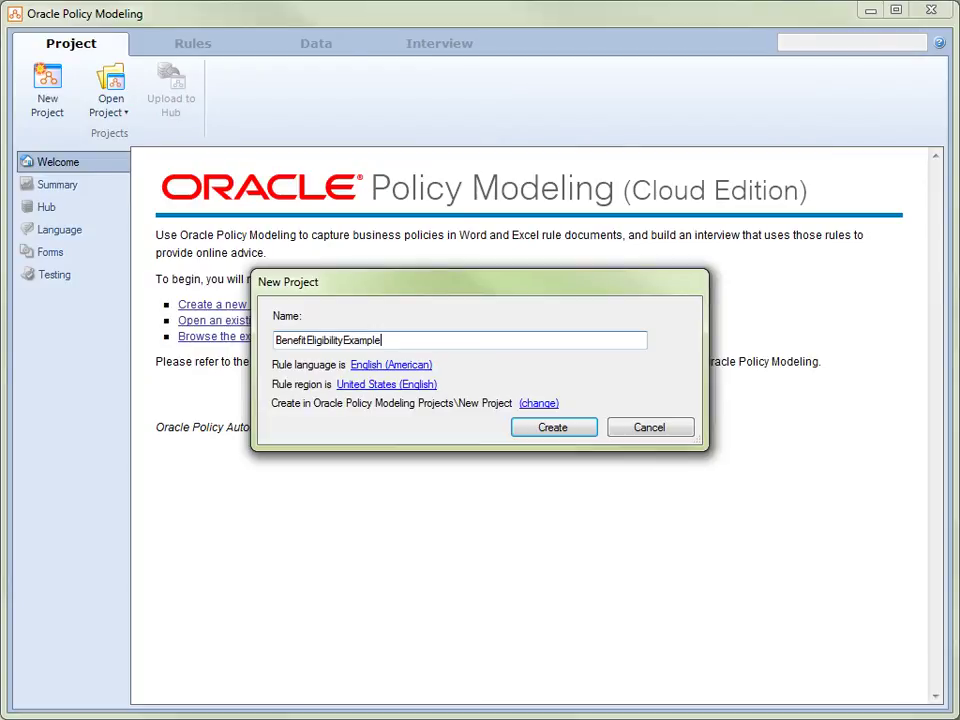
{"action": "key", "text": "Return"}
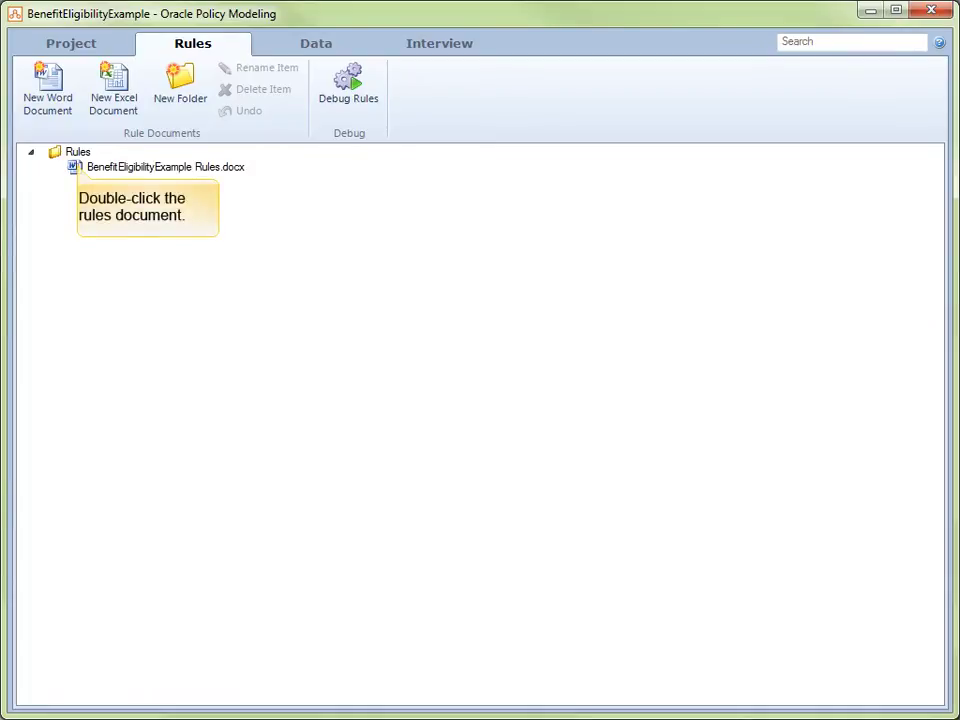
Open the project's rules document and enter the conclusion 'the applicant is eligible'
{"action": "double_click", "coordinate": [165, 166]}
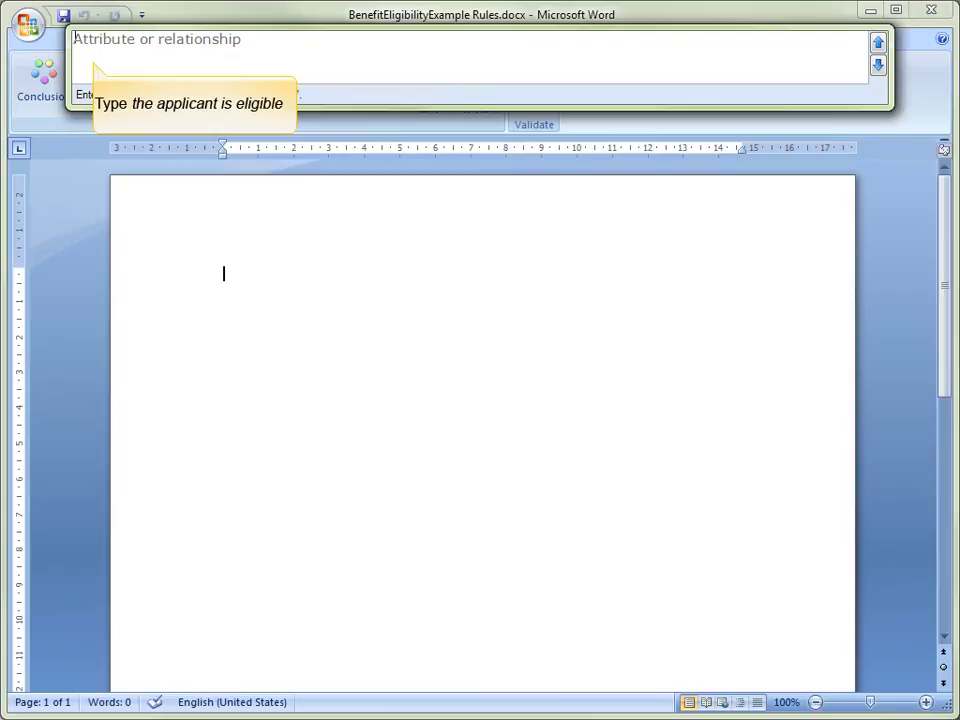
{"action": "type", "text": "the"}
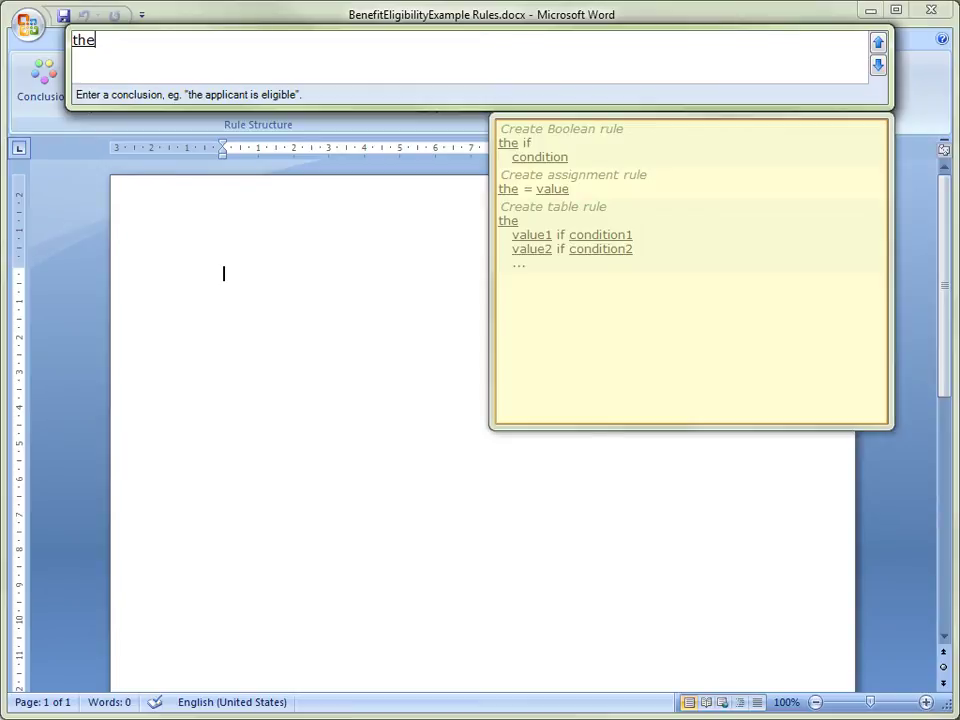
{"action": "type", "text": "applicant"}
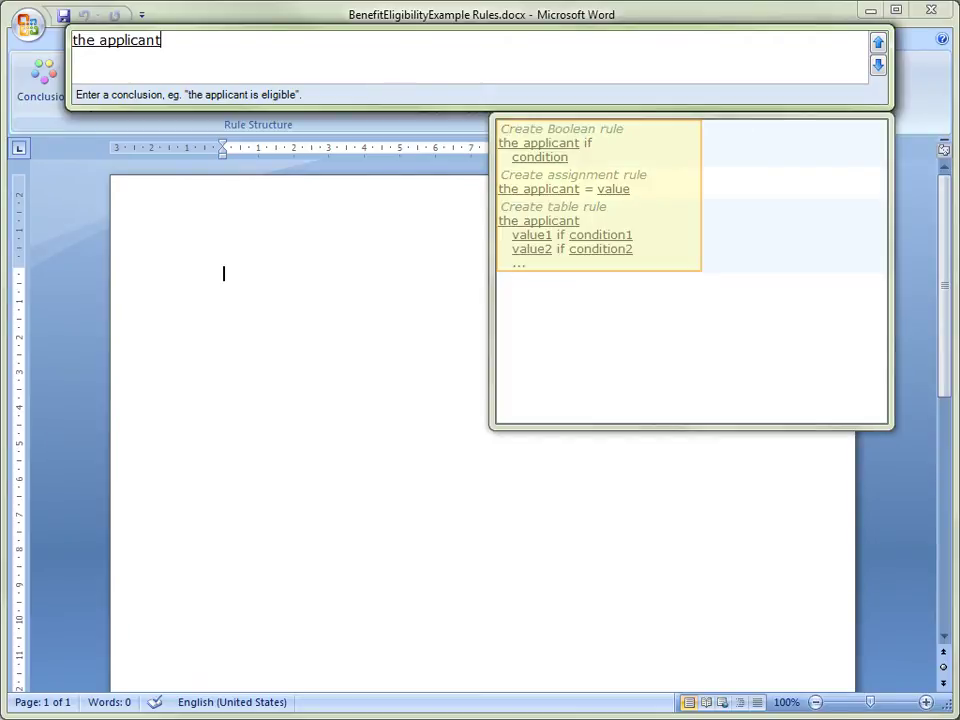
{"action": "type", "text": "is eligible"}
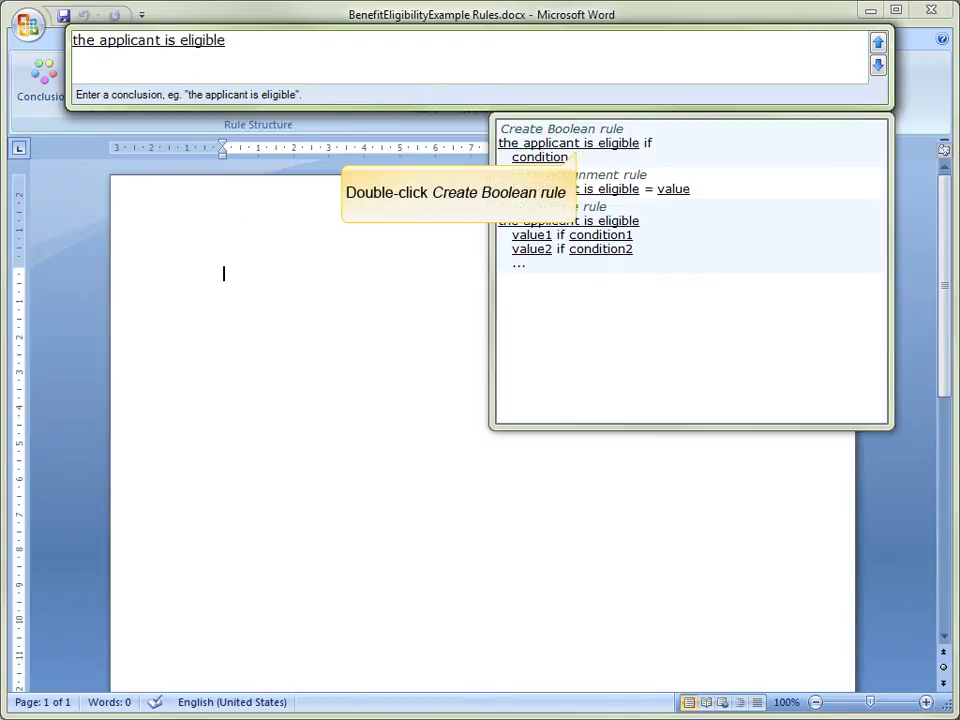
Add 'the applicant is employed' as the first 'and' condition, then type 'the applicant earns over $50000 per year'
{"action": "key", "text": "Return"}
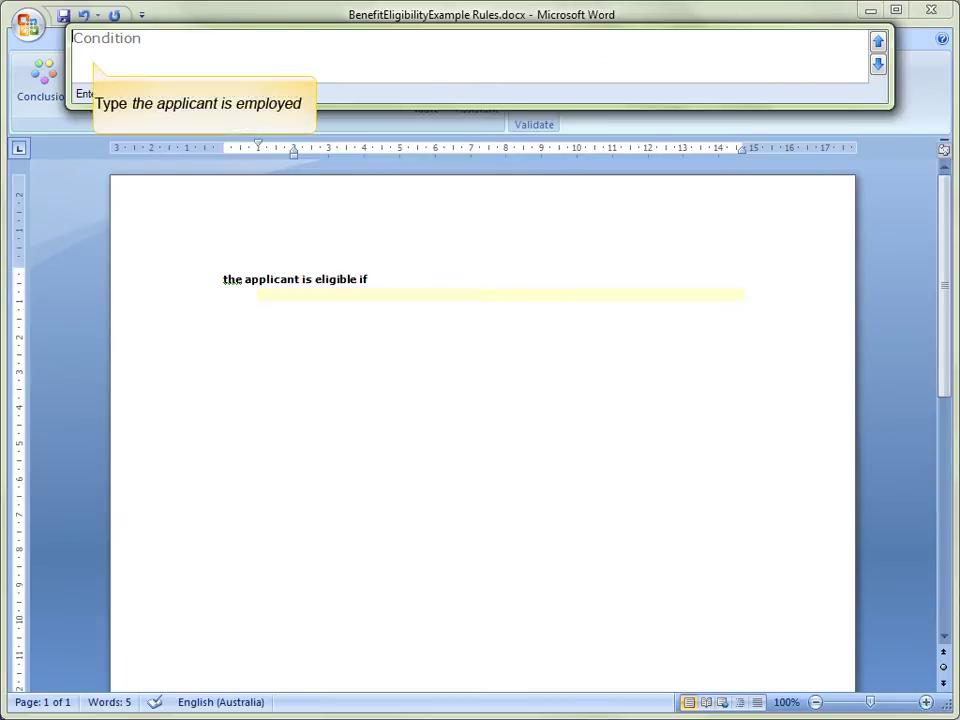
{"action": "type", "text": "the applicant is employed"}
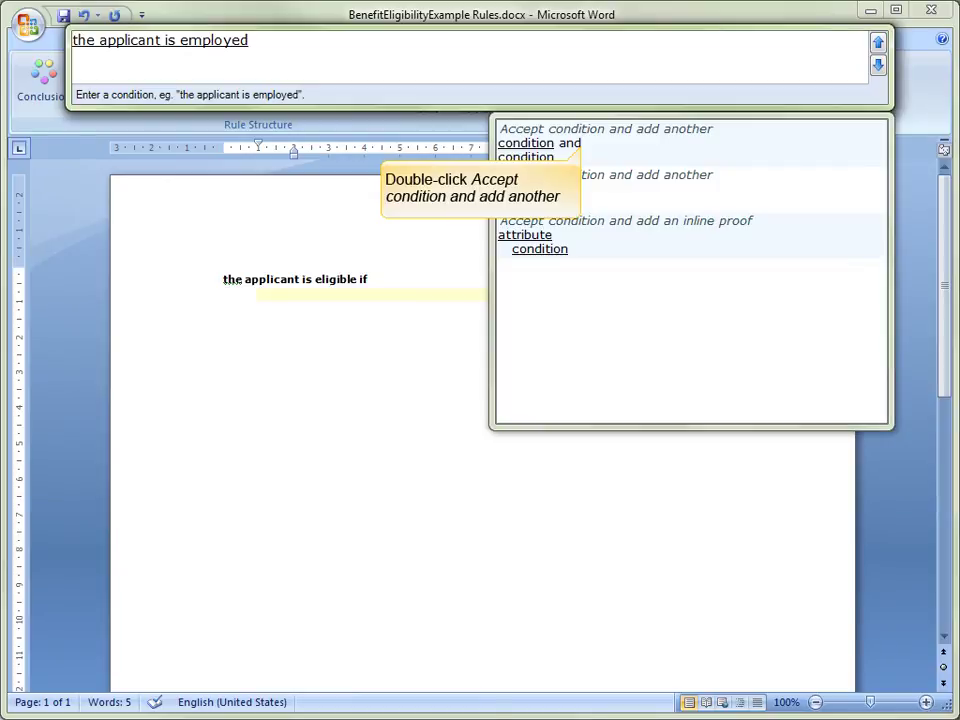
{"action": "key", "text": "Return"}
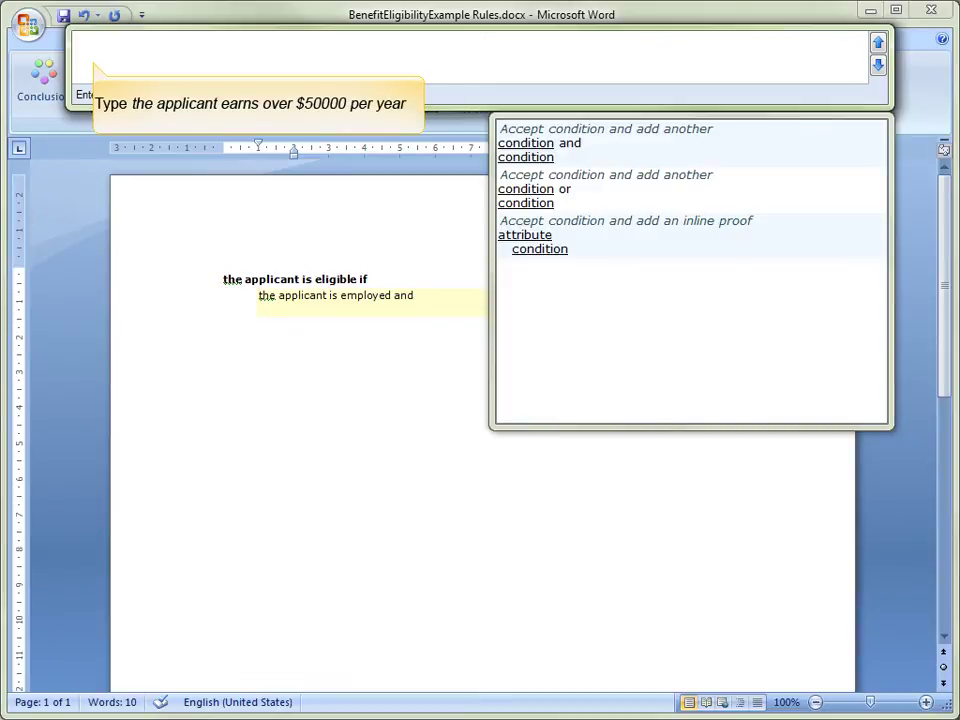
{"action": "type", "text": "the applicant earns over $50000 per year"}
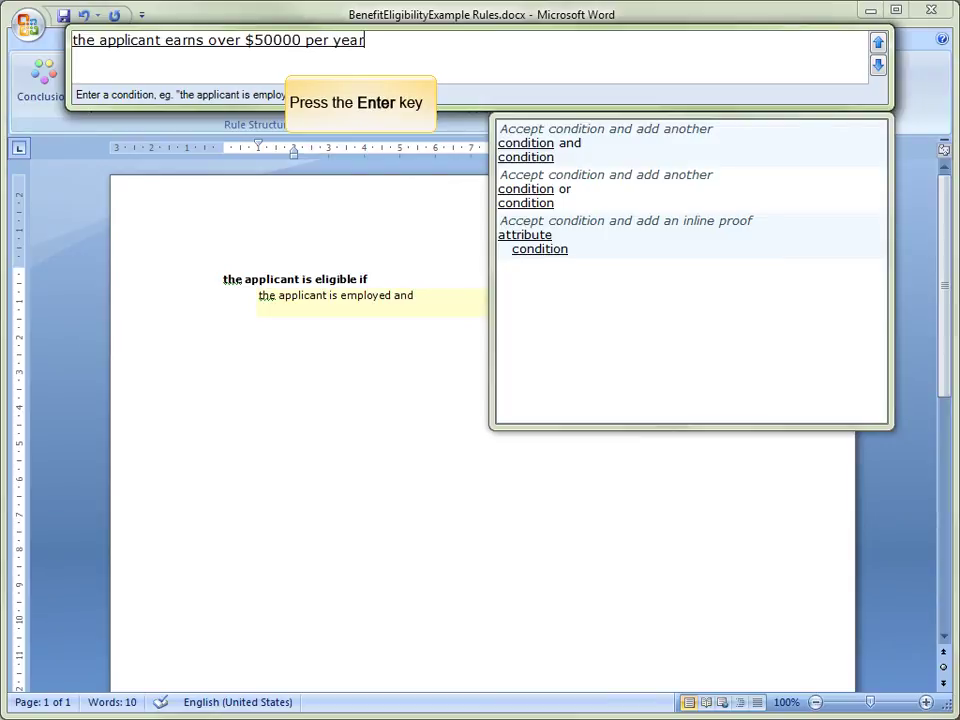
Accept the income condition, validate the rule with no errors found, and close Word
{"action": "key", "text": "Return"}
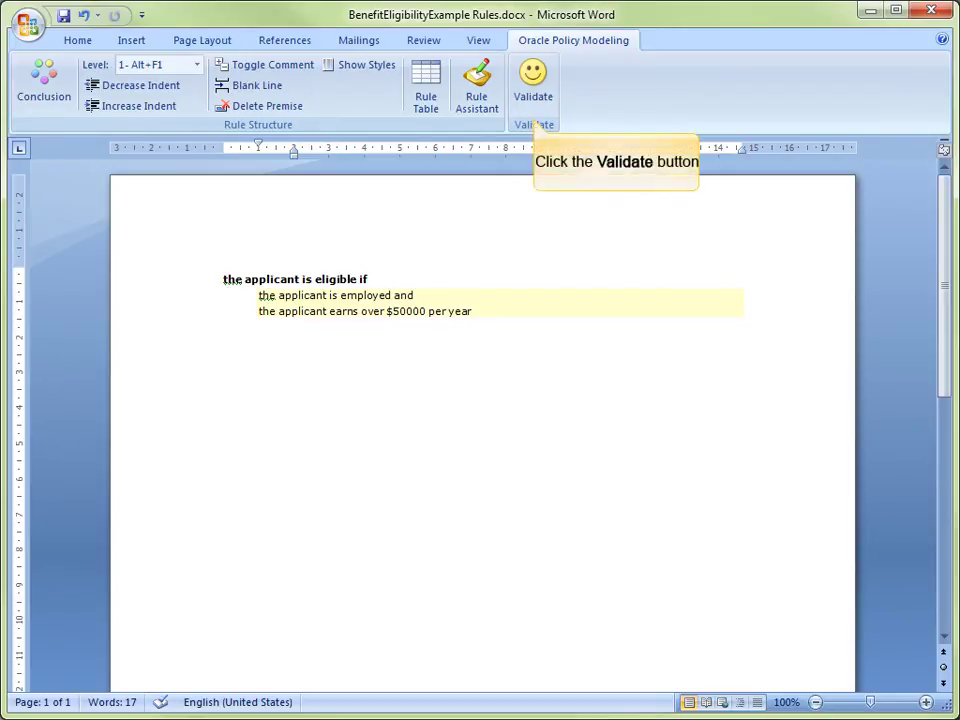
{"action": "left_click", "coordinate": [533, 85]}
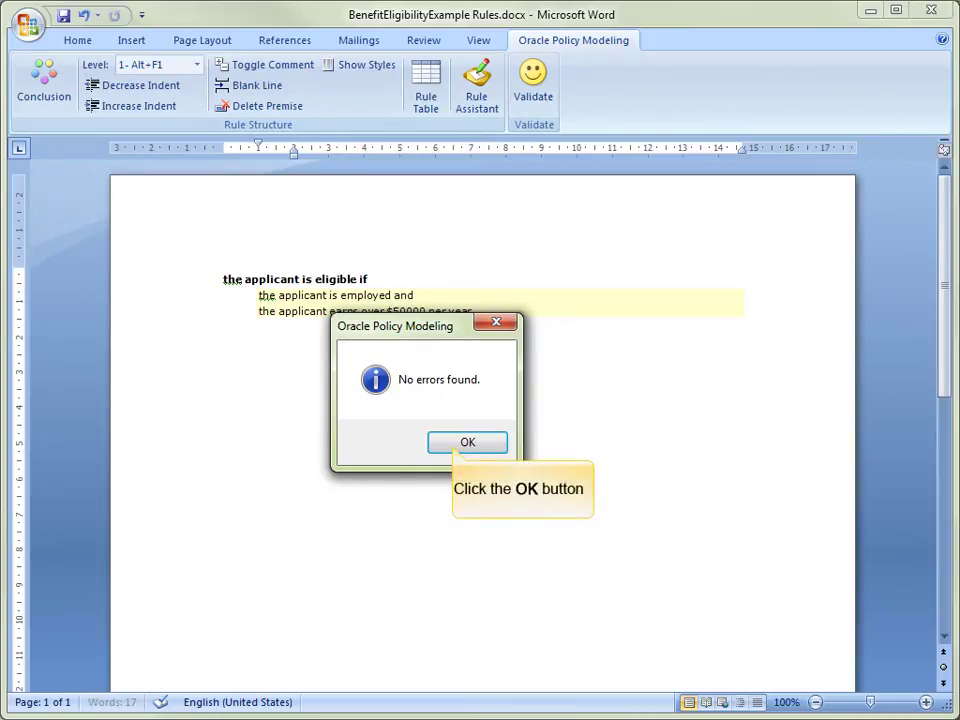
{"action": "key", "text": "Return"}
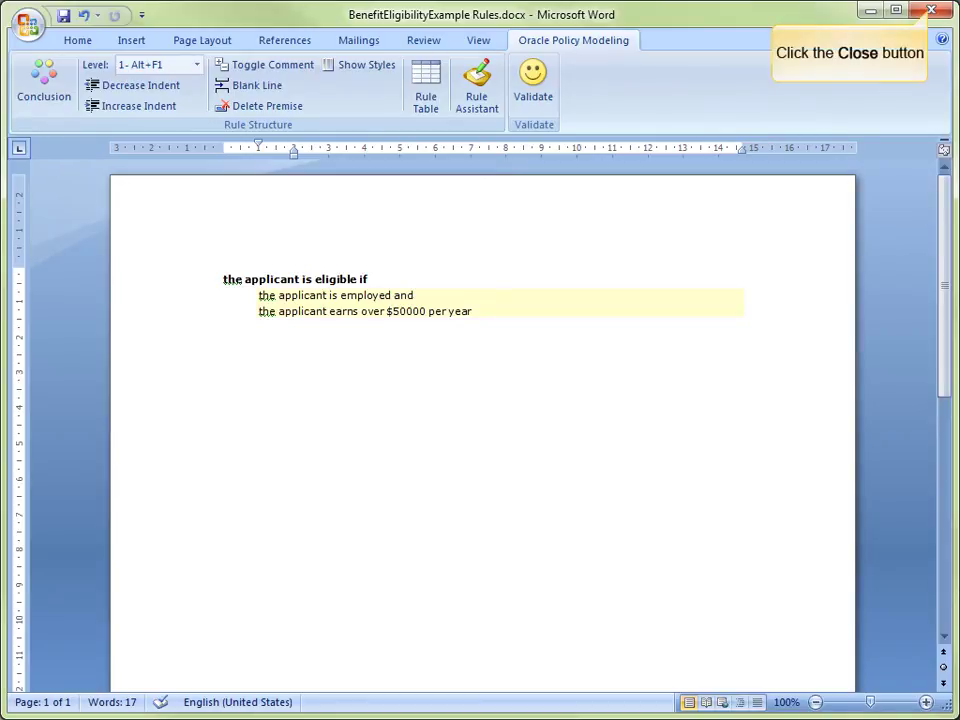
{"action": "left_click", "coordinate": [930, 10]}
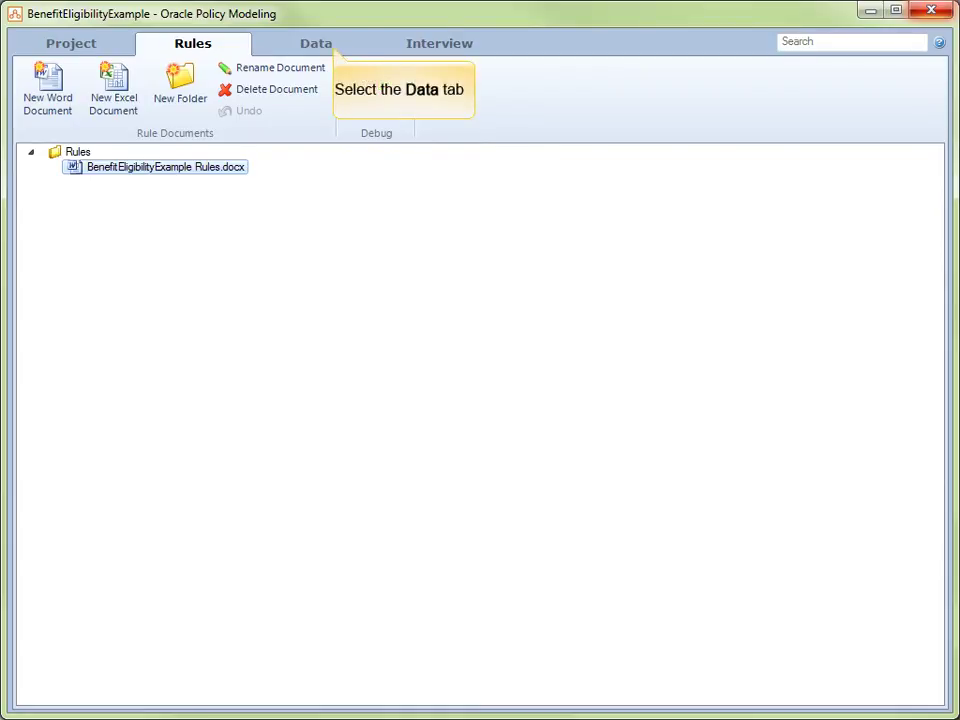
Review the Data tab and the interview goals, where 'the applicant is eligible' is the default goal
{"action": "left_click", "coordinate": [316, 43]}
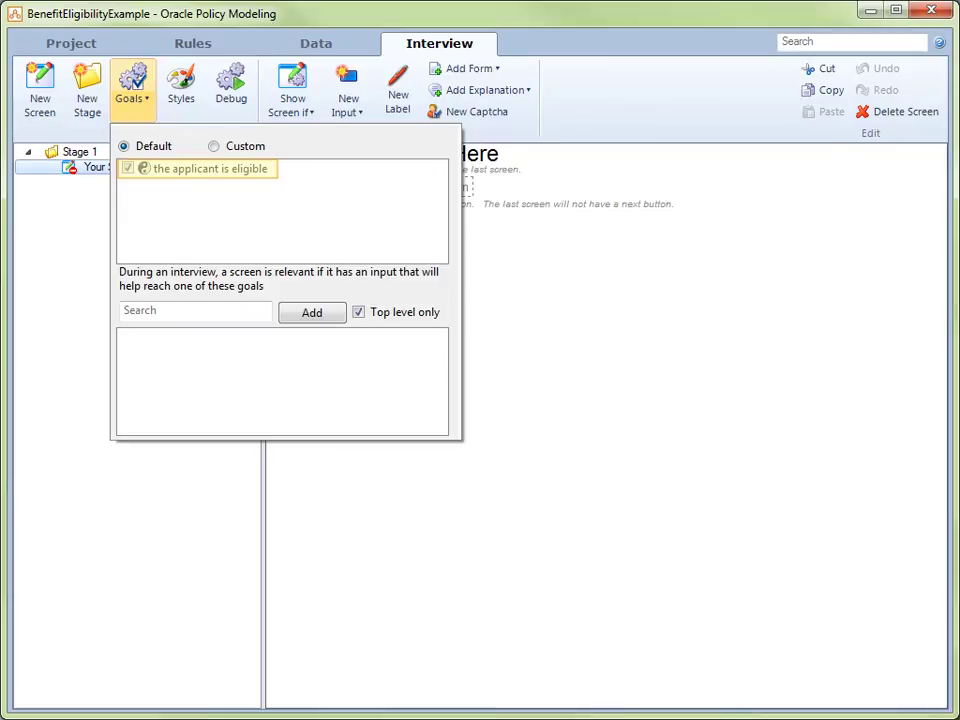
{"action": "key", "text": "Escape"}
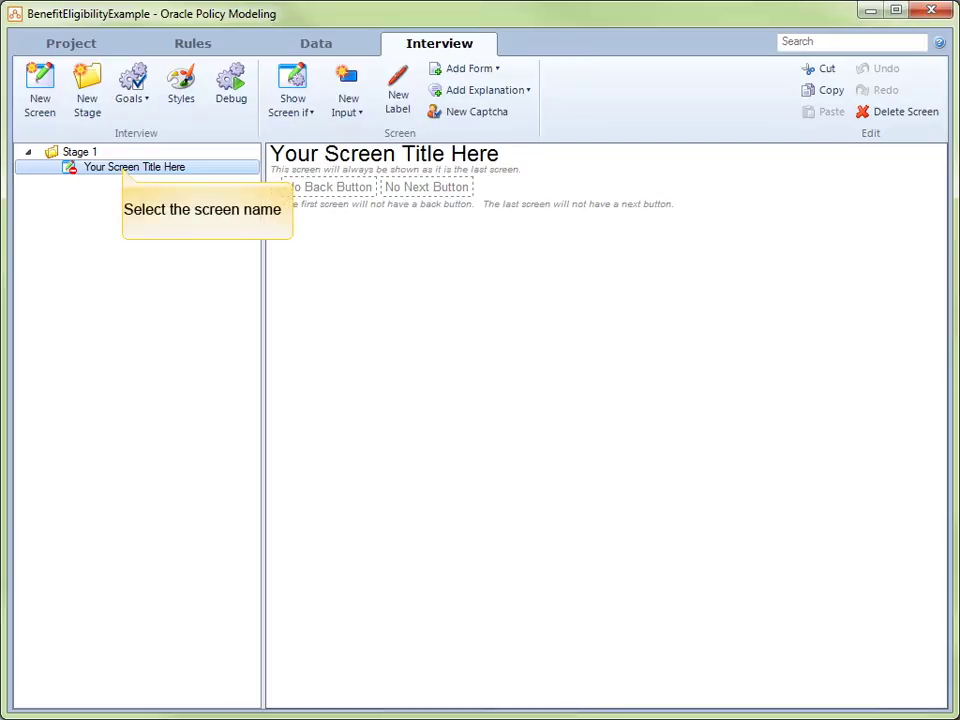
Retitle the screen 'Your Eligibility Status' and add an explanation for 'the applicant is eligible'
{"action": "left_click", "coordinate": [134, 167]}
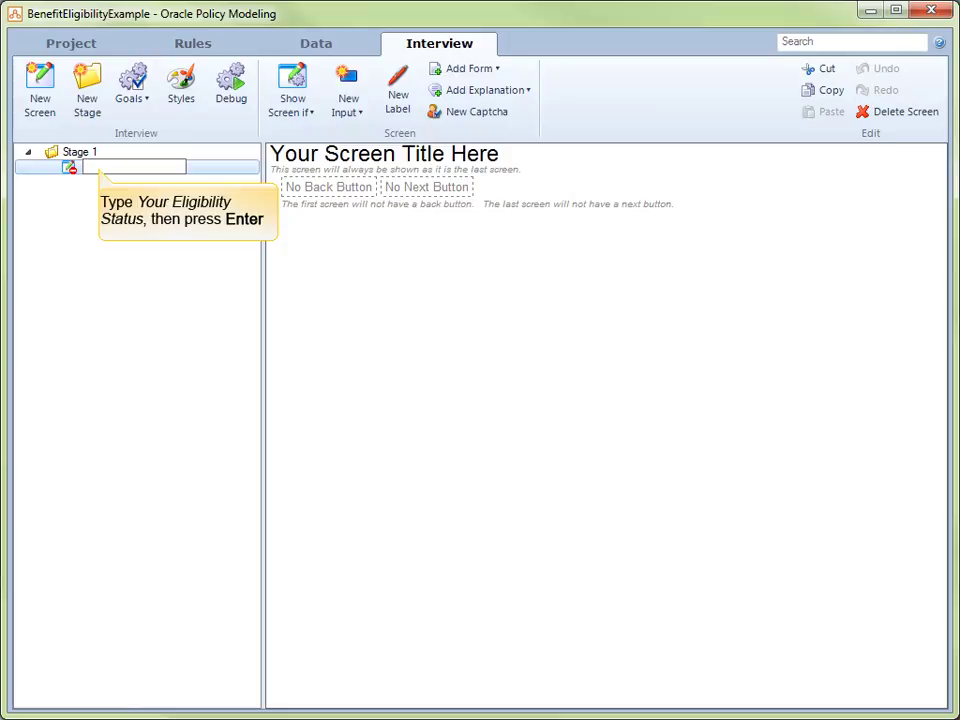
{"action": "type", "text": "Your Eligibility Status"}
{"action": "key", "text": "Return"}
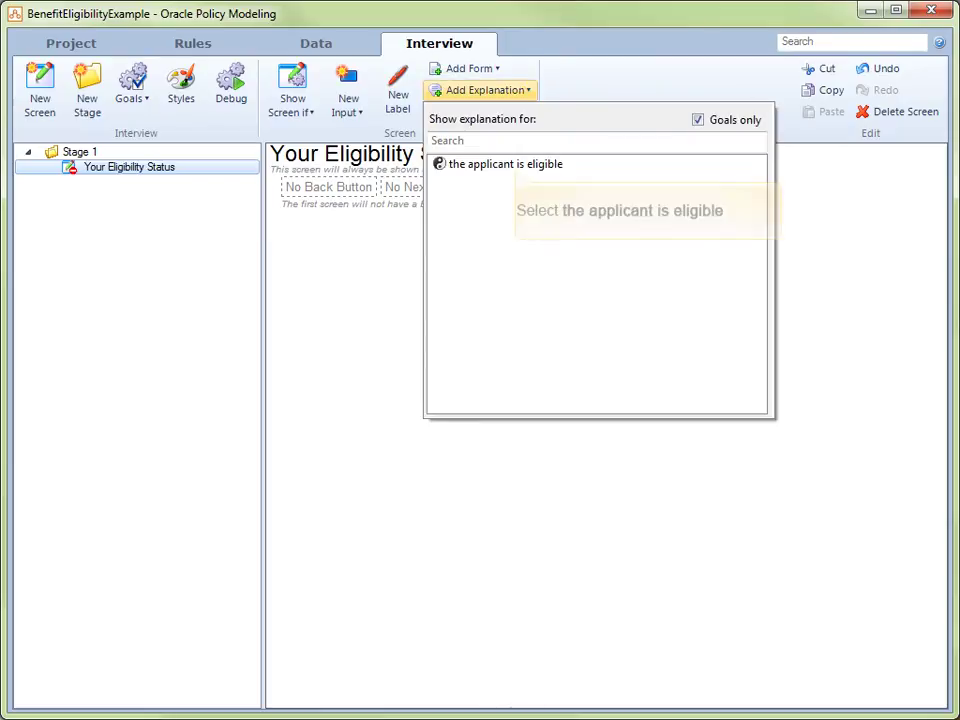
{"action": "left_click", "coordinate": [505, 164]}
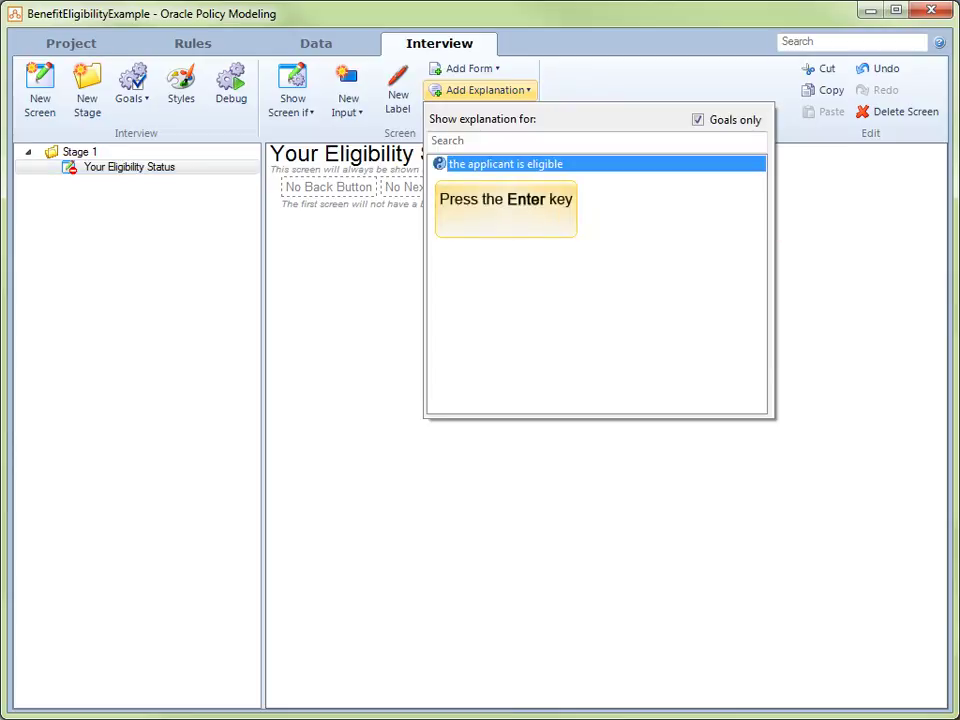
{"action": "key", "text": "Return"}
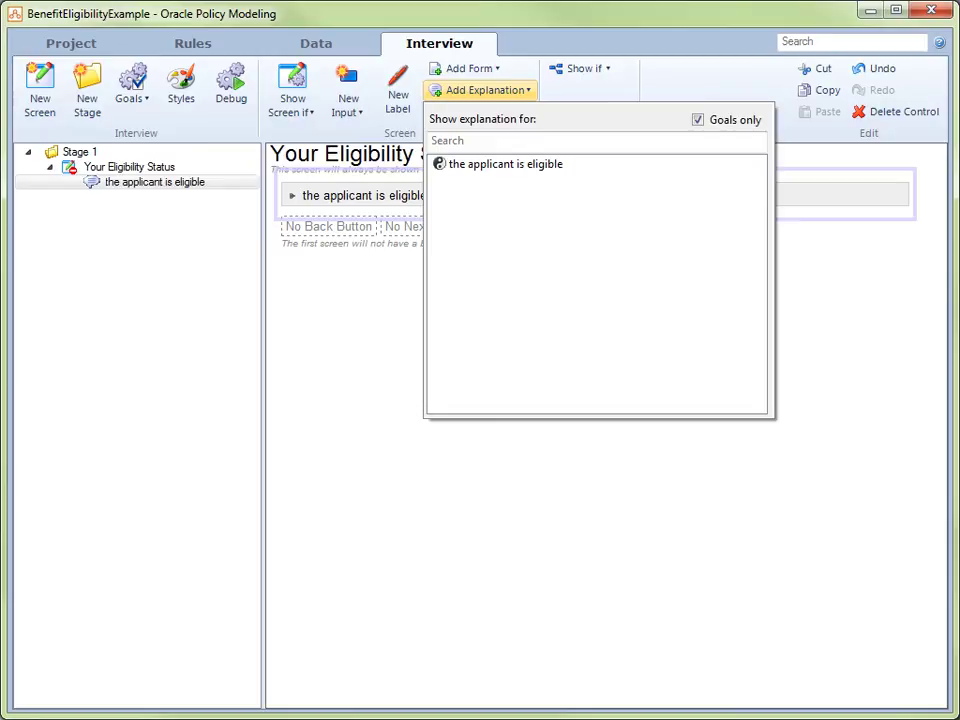
Debug the interview answering Yes to employed and to earning over $50000, reaching 'The applicant is eligible.'
{"action": "left_click", "coordinate": [129, 167]}
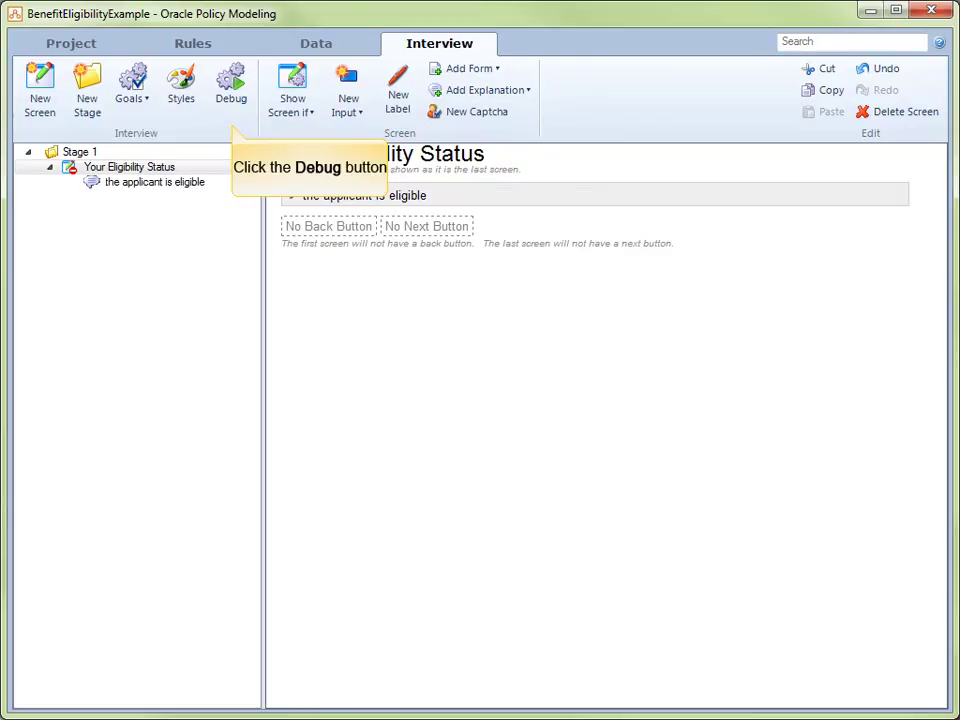
{"action": "left_click", "coordinate": [230, 85]}
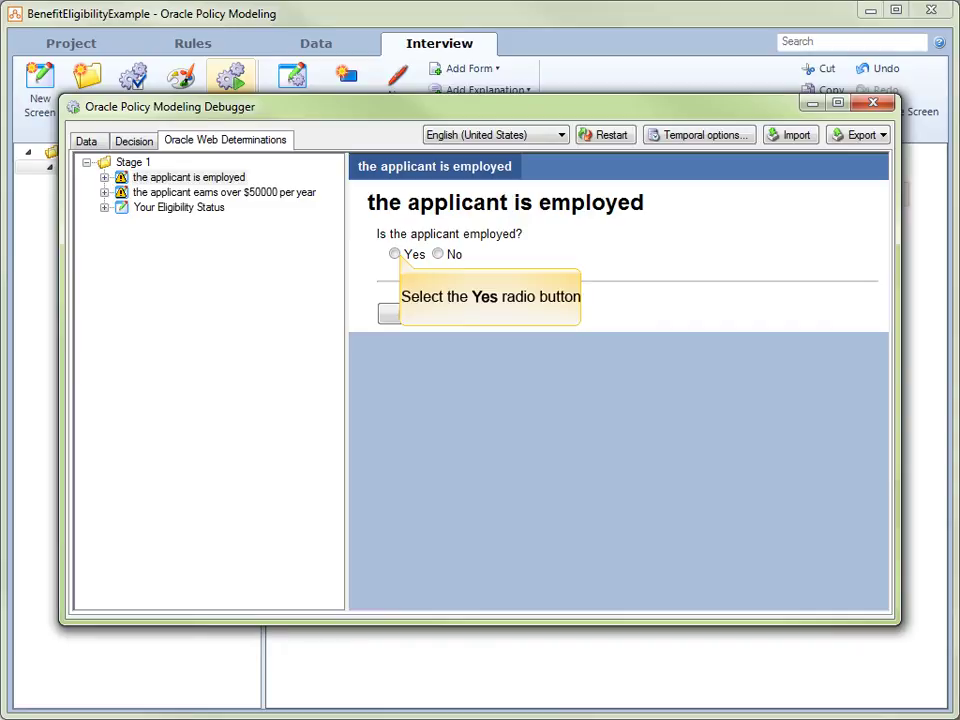
{"action": "left_click", "coordinate": [394, 254]}
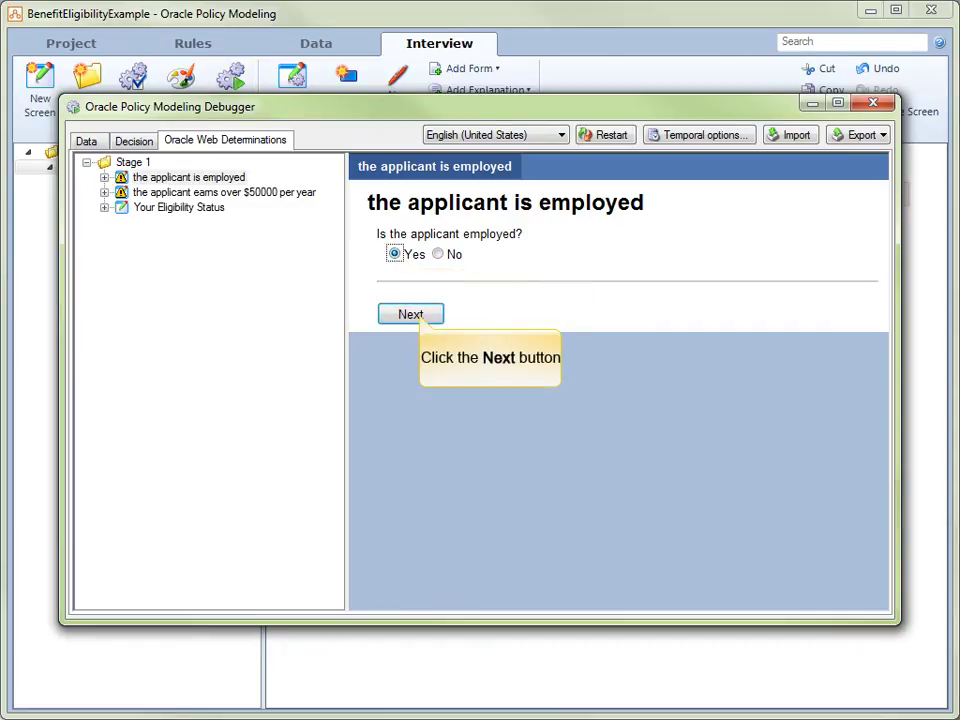
{"action": "left_click", "coordinate": [412, 314]}
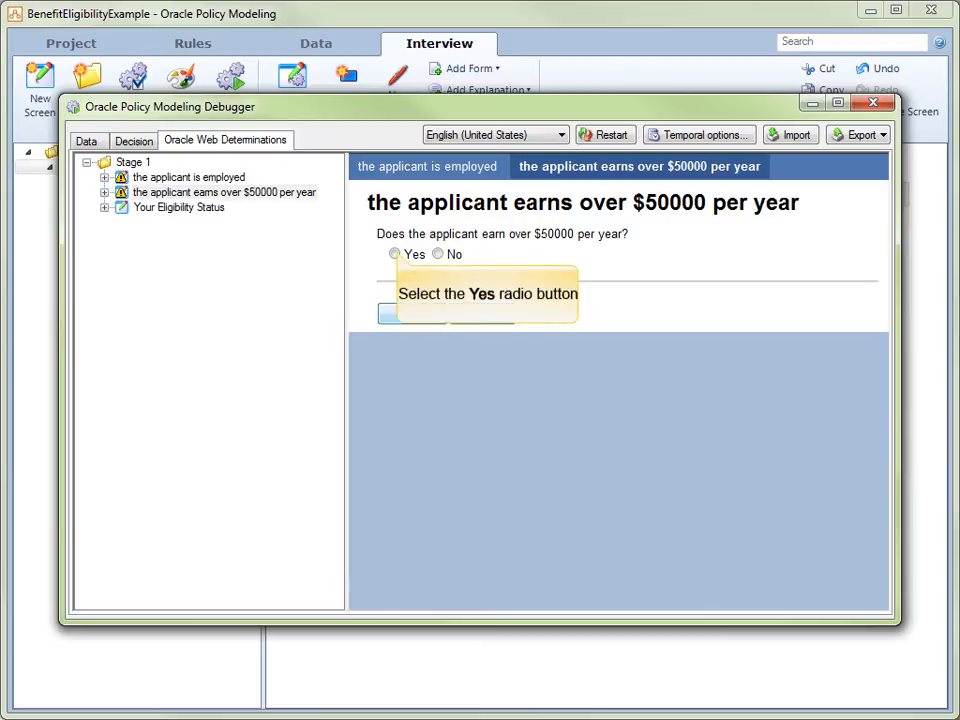
{"action": "left_click", "coordinate": [395, 254]}
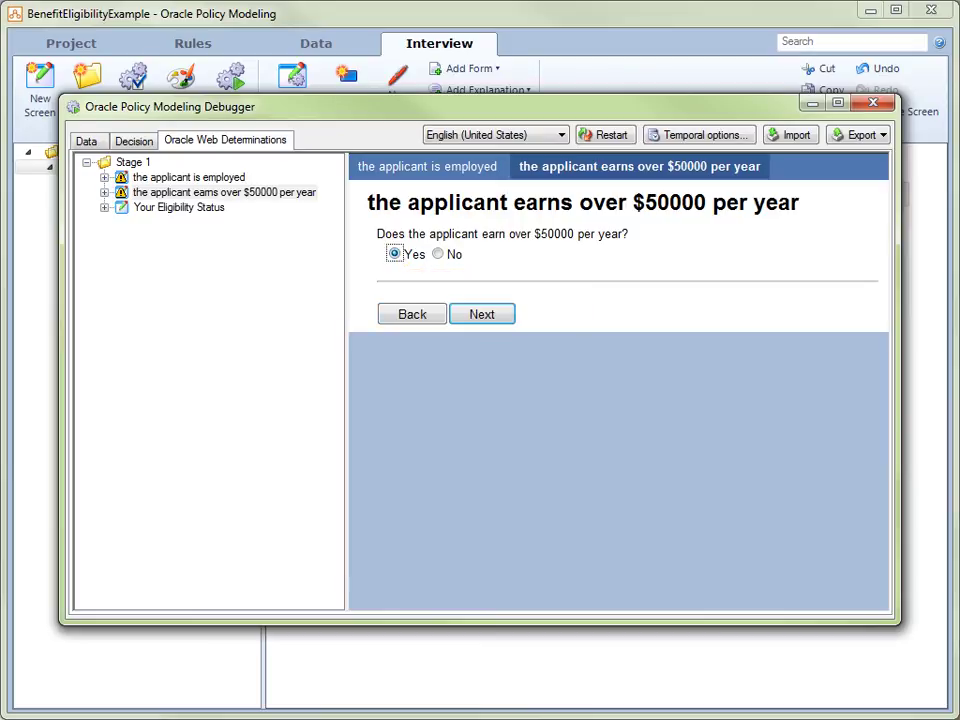
{"action": "left_click", "coordinate": [481, 314]}
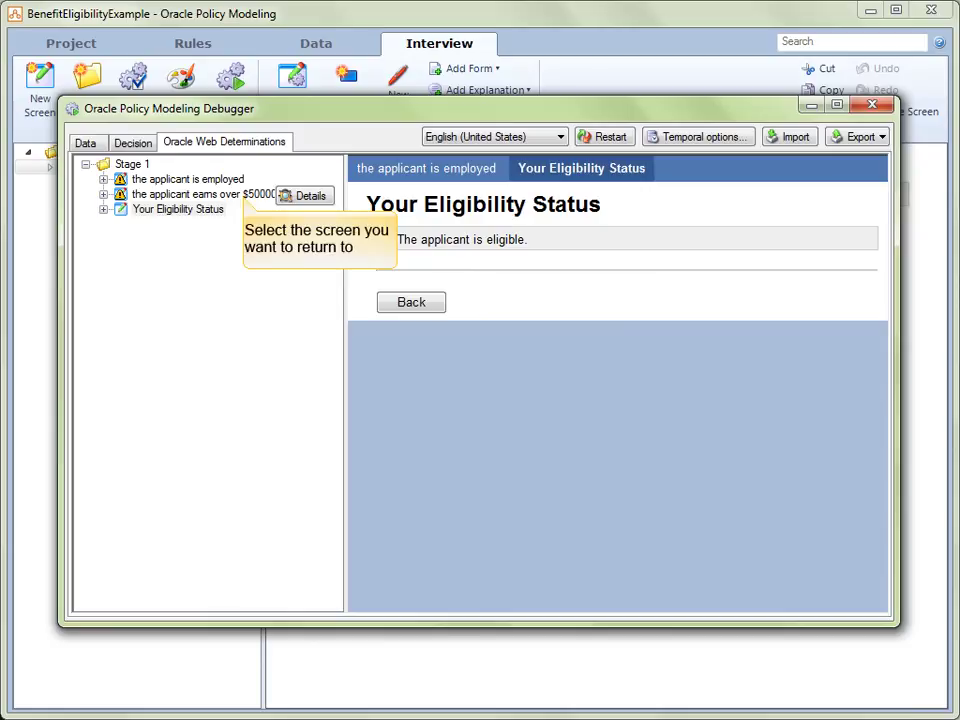
Change the income answer to No and see 'The applicant is not eligible.'
{"action": "left_click", "coordinate": [200, 194]}
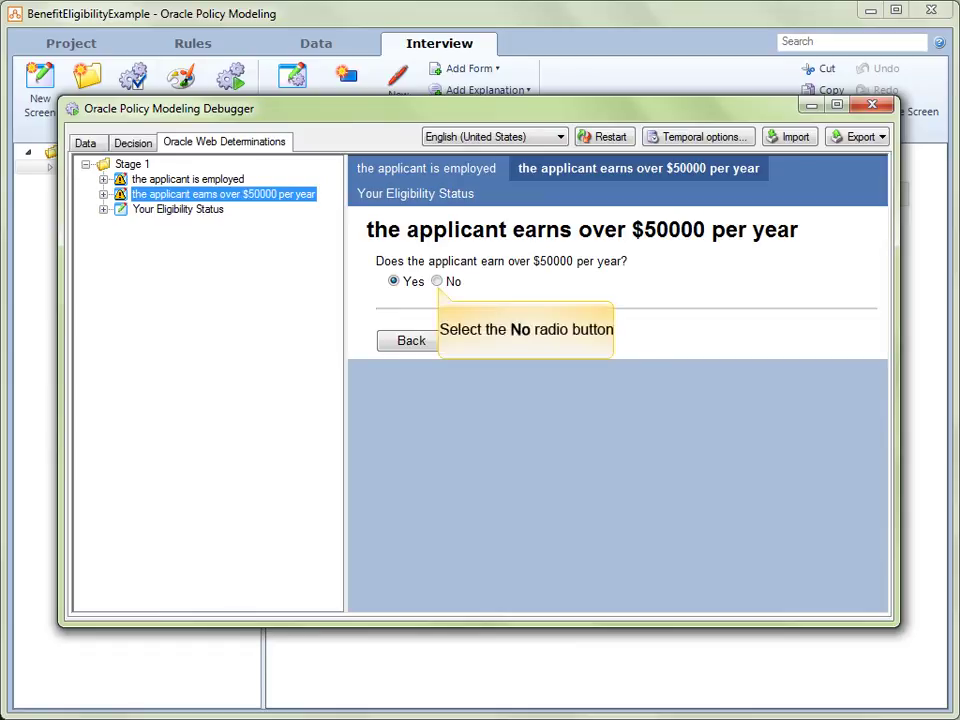
{"action": "left_click", "coordinate": [437, 281]}
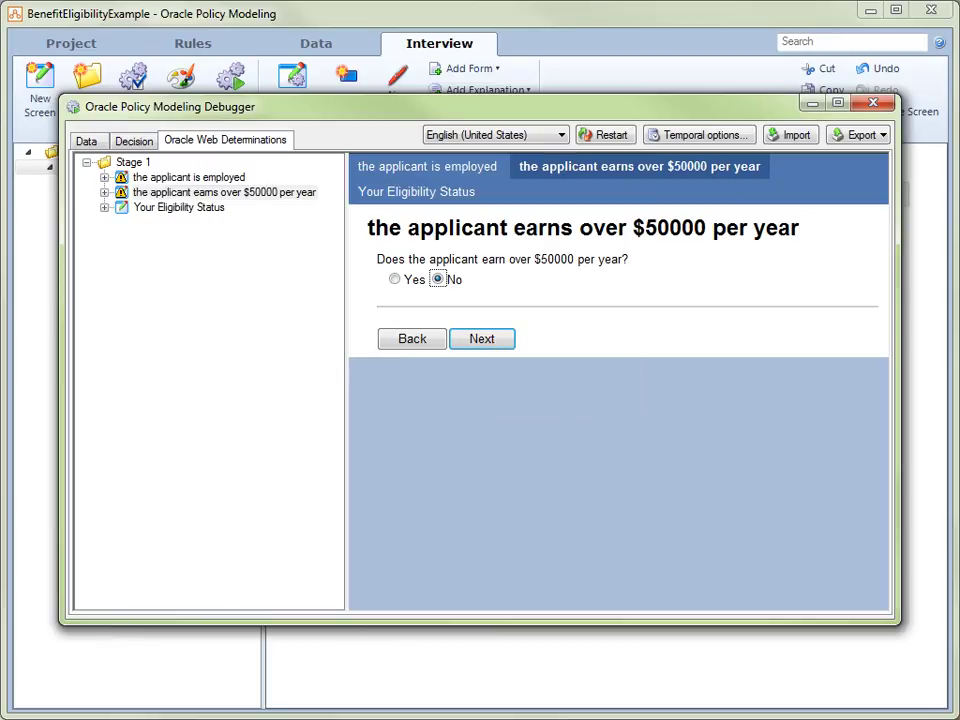
{"action": "key", "text": "Return"}
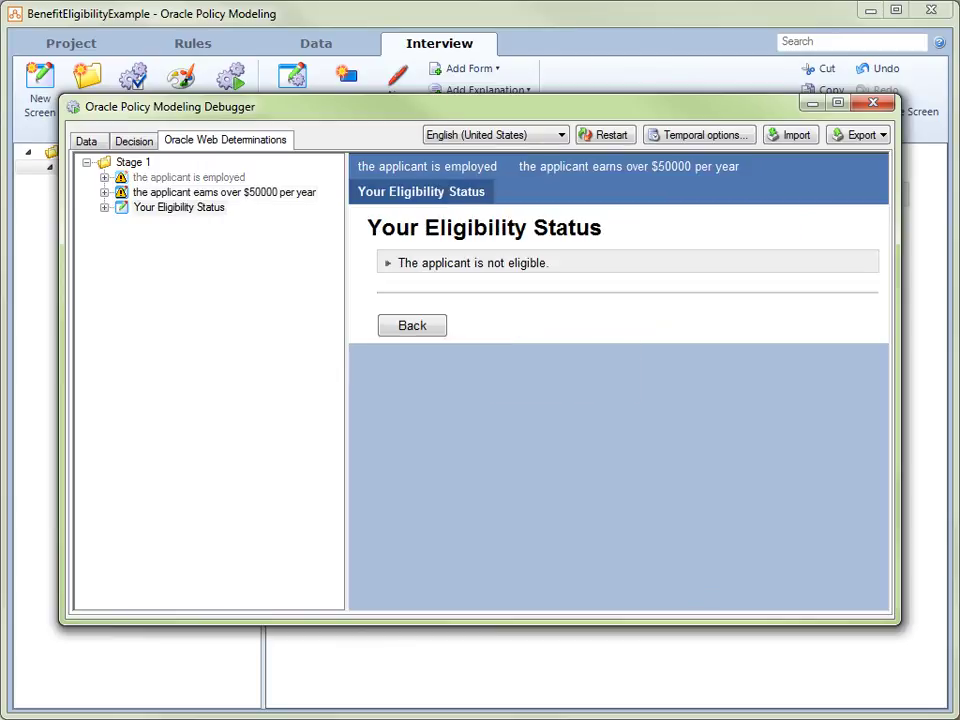